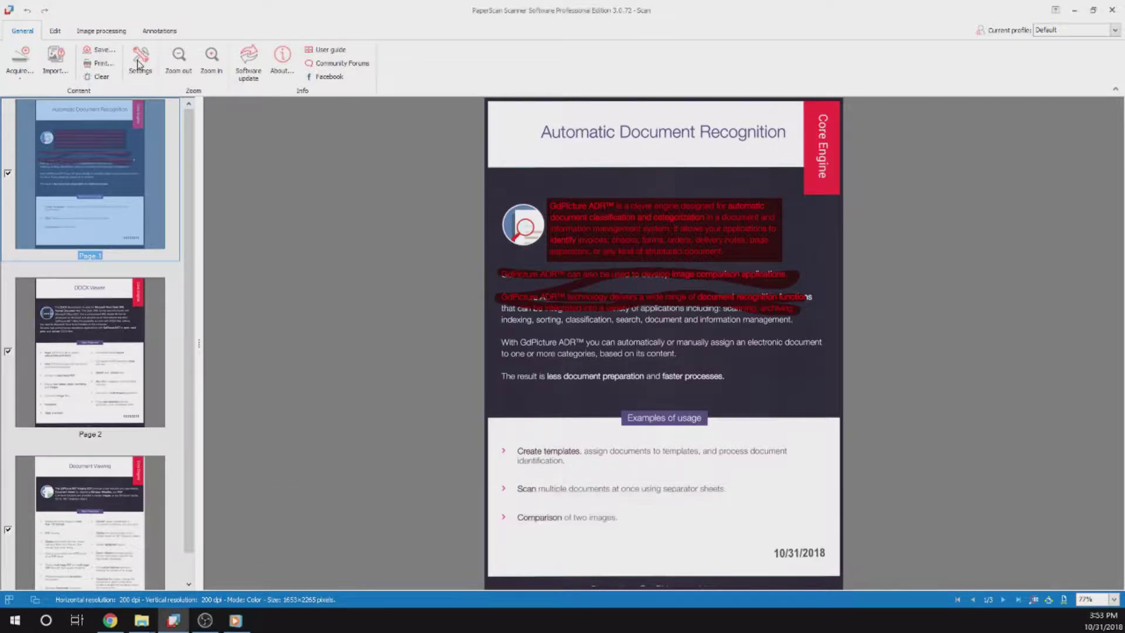
# Open PaperScan's Settings to review the General page and the OCR language.
pyautogui.click(139, 62)
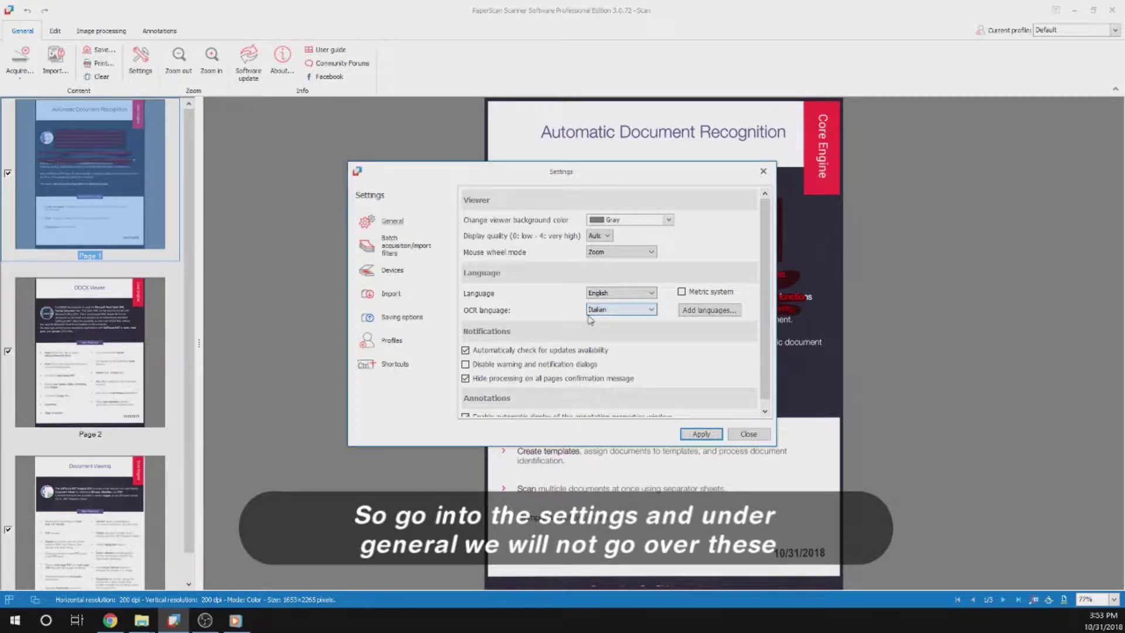
pyautogui.scroll(2, 589, 312)
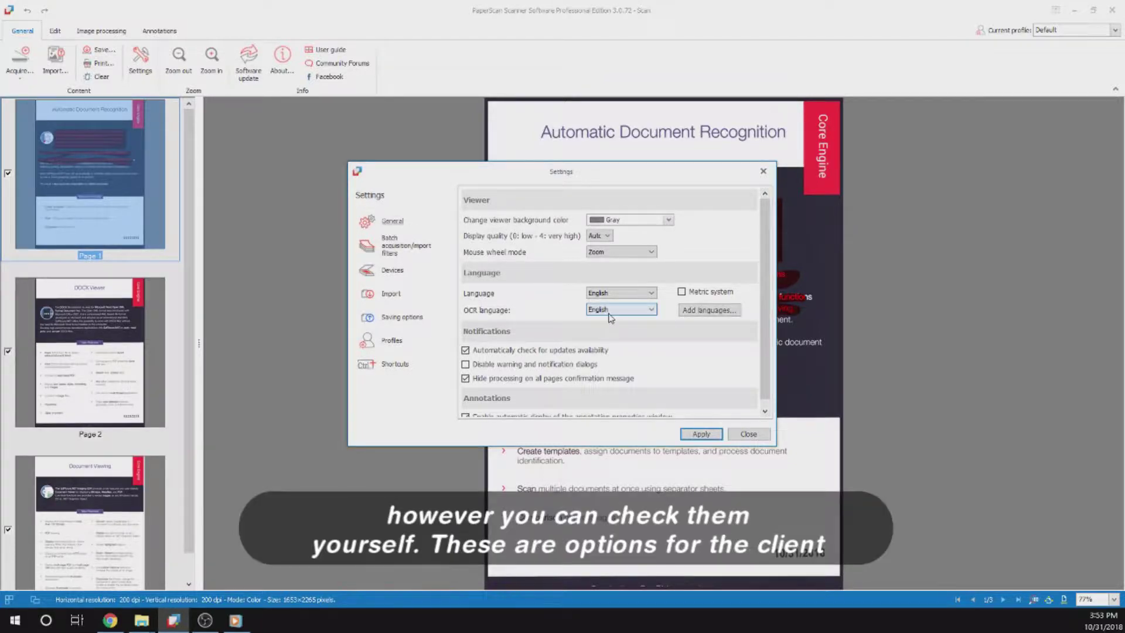
pyautogui.scroll(-1, 519, 342)
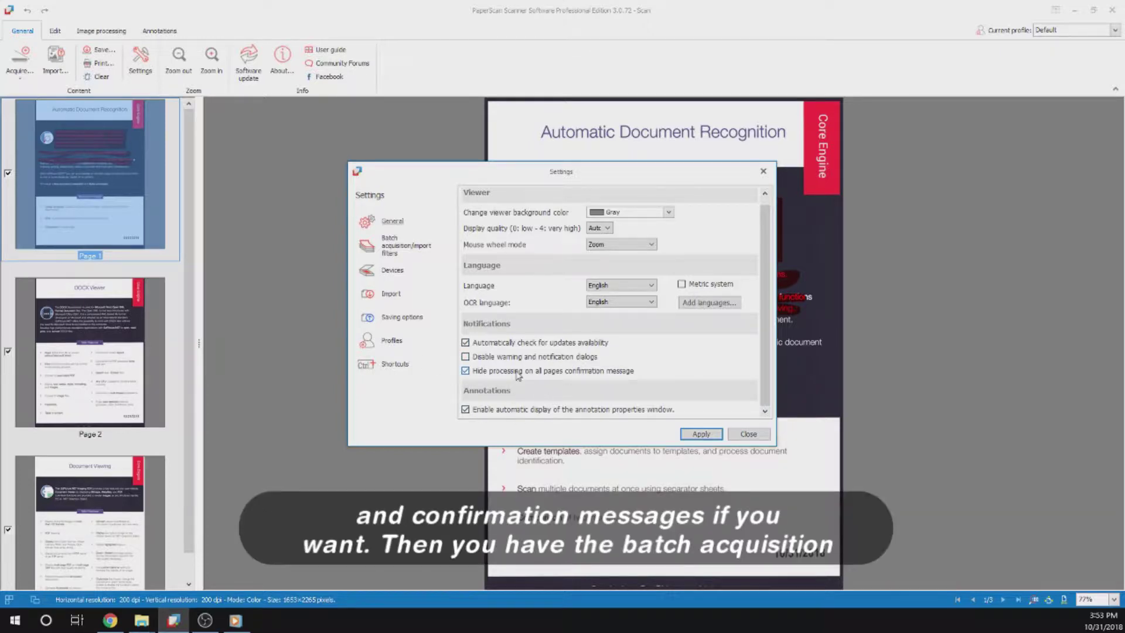
# Step through the Batch acquisition/import filters, Devices, Import and Saving options settings pages.
pyautogui.click(391, 247)
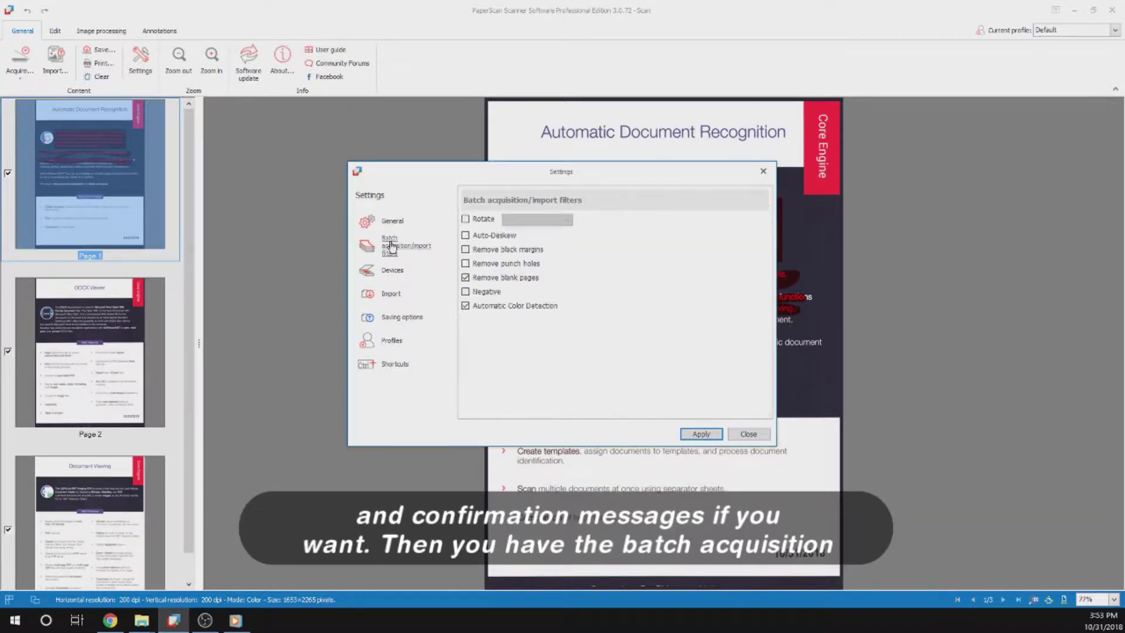
pyautogui.click(392, 271)
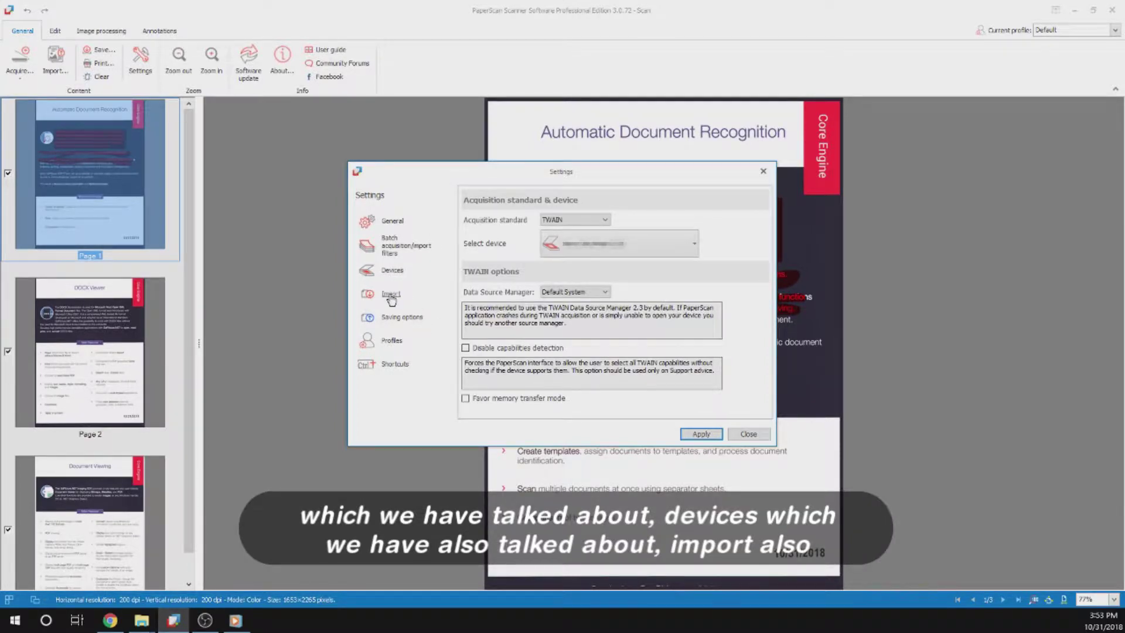
pyautogui.click(391, 296)
pyautogui.click(397, 318)
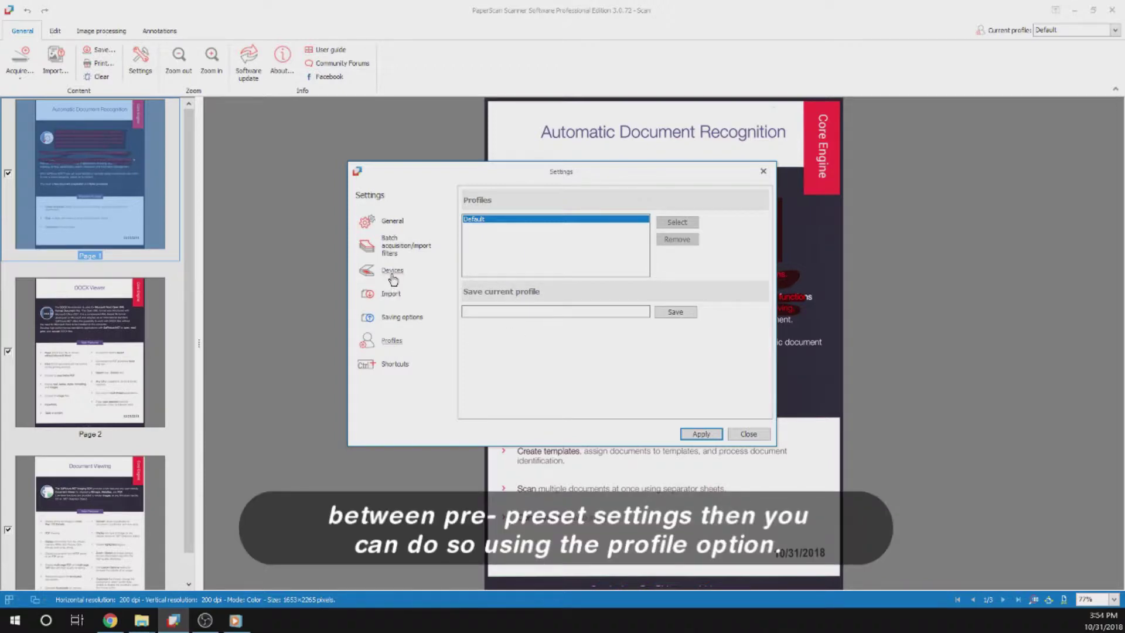
# Bring up the list of feature shortcuts in Settings.
pyautogui.click(386, 367)
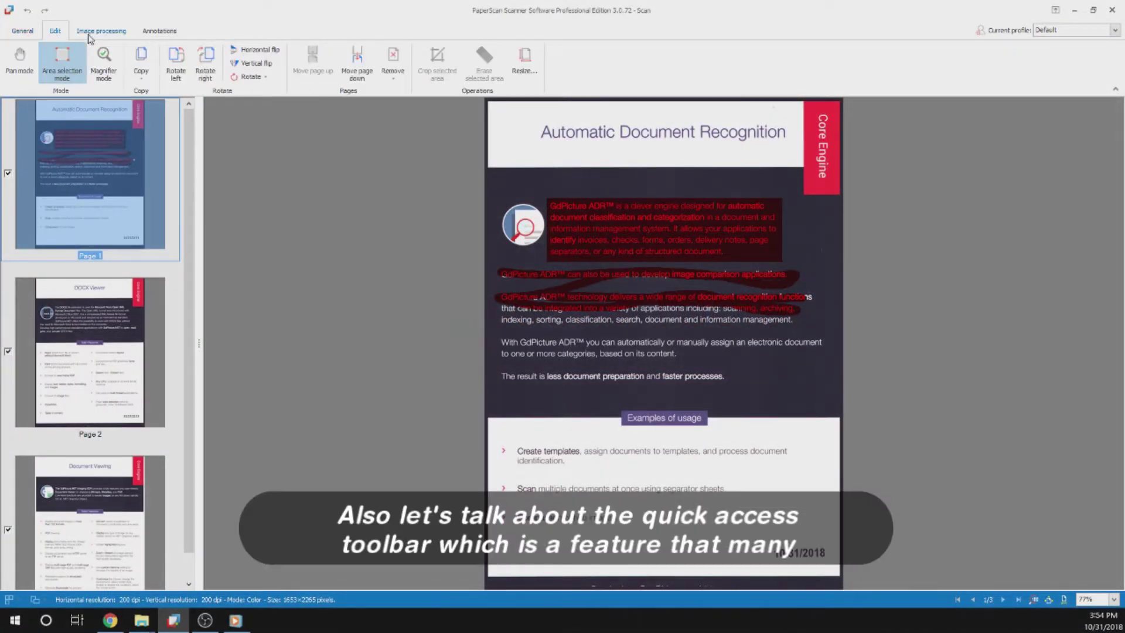
# Enable Area selection mode, select the page's upper section, and right-click the mode's button.
pyautogui.click(89, 34)
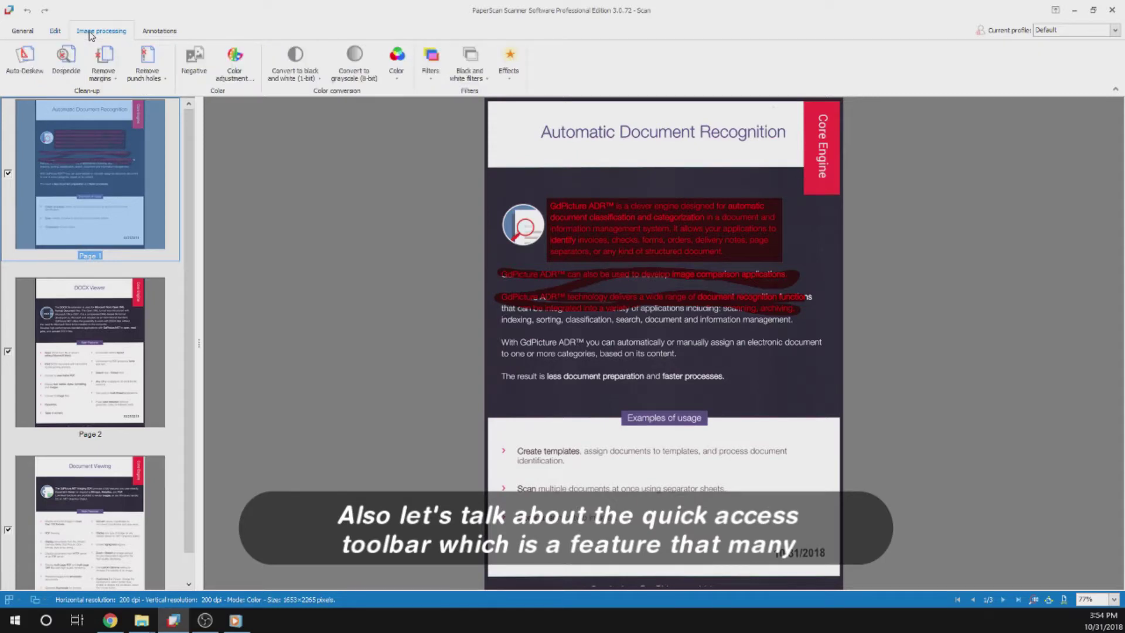
pyautogui.click(52, 32)
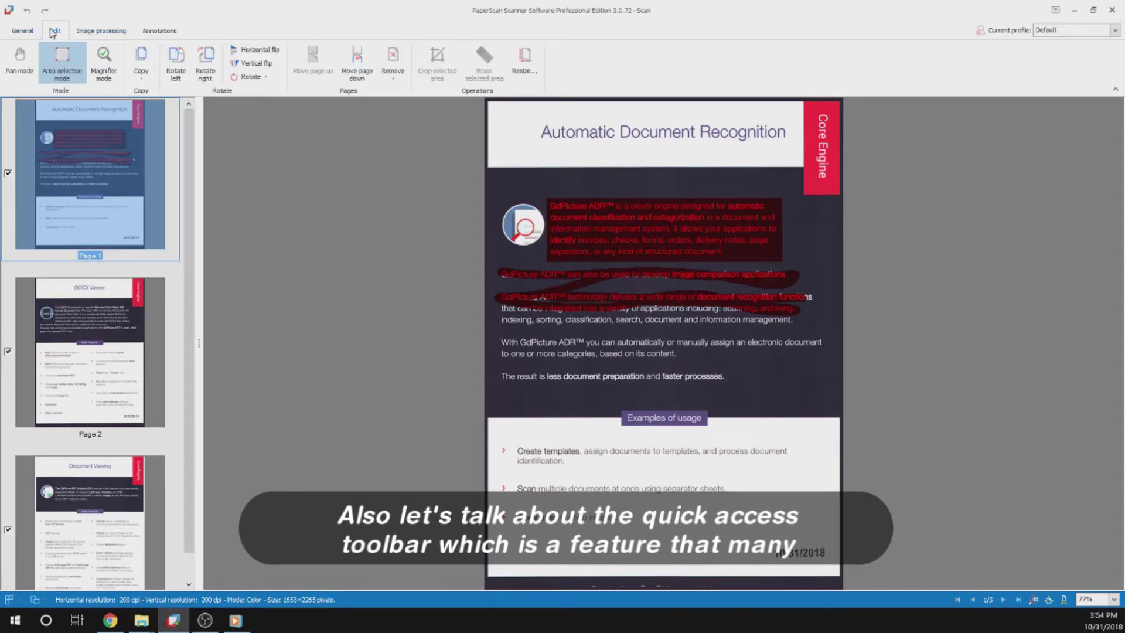
pyautogui.rightClick(65, 63)
pyautogui.click(253, 142)
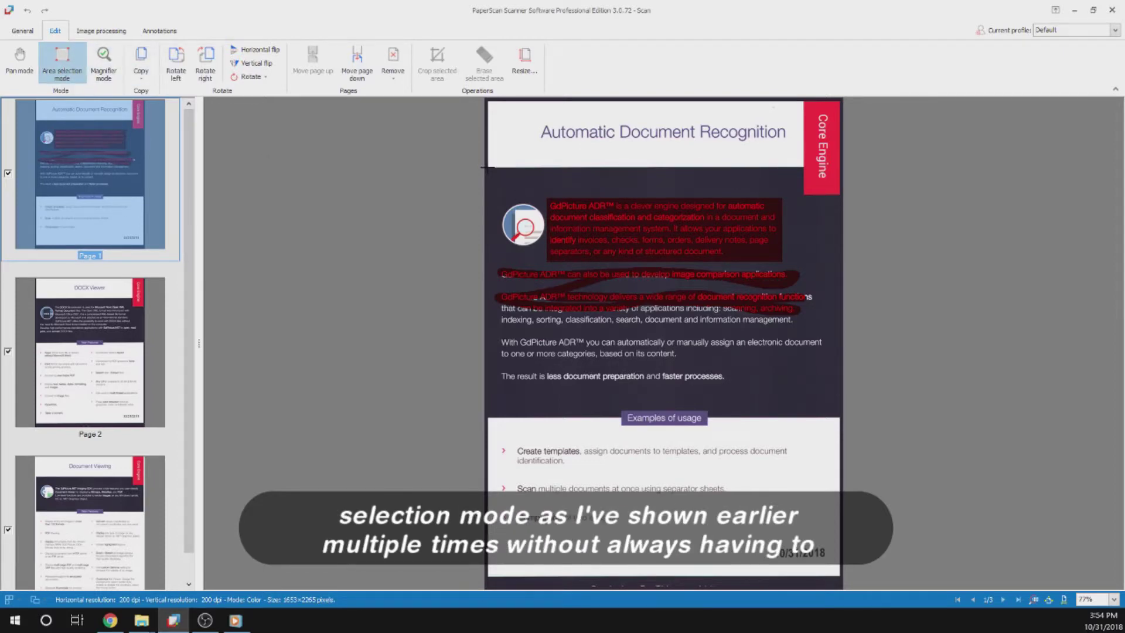
pyautogui.moveTo(505, 184); pyautogui.dragTo(839, 417)
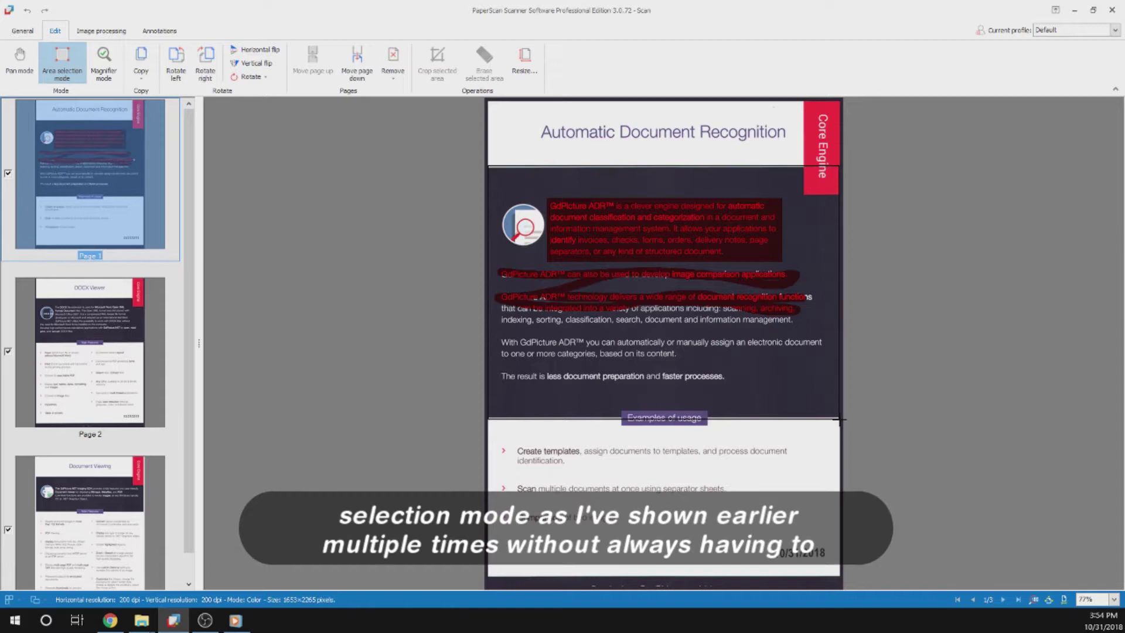
pyautogui.rightClick(89, 70)
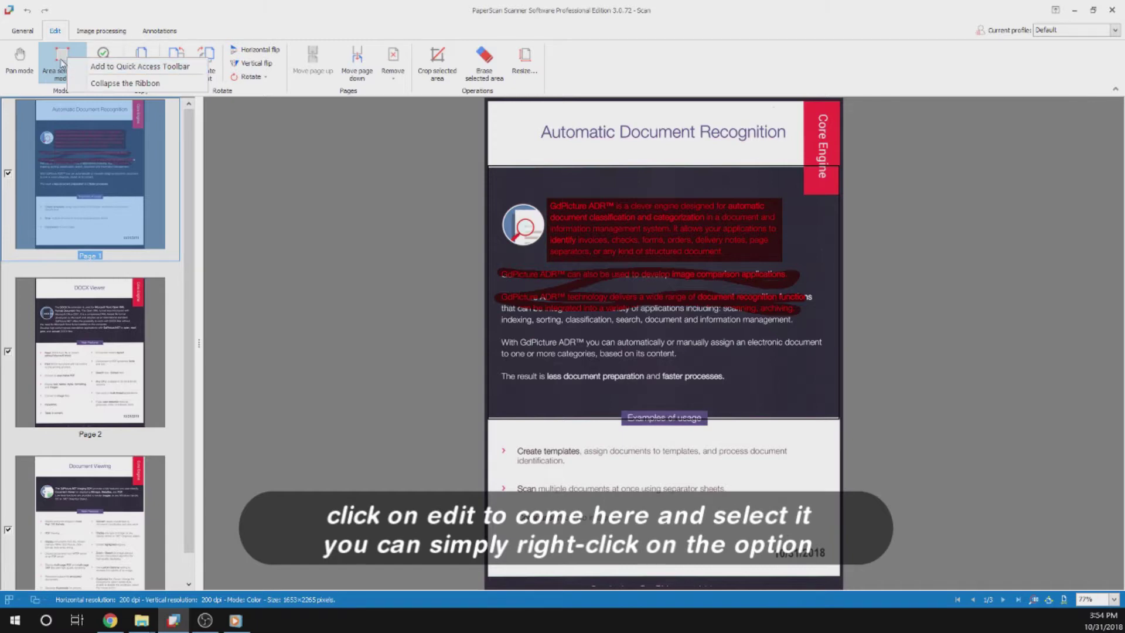
# Add Area selection mode to the Quick Access Toolbar and check the General and Image processing tabs.
pyautogui.click(103, 67)
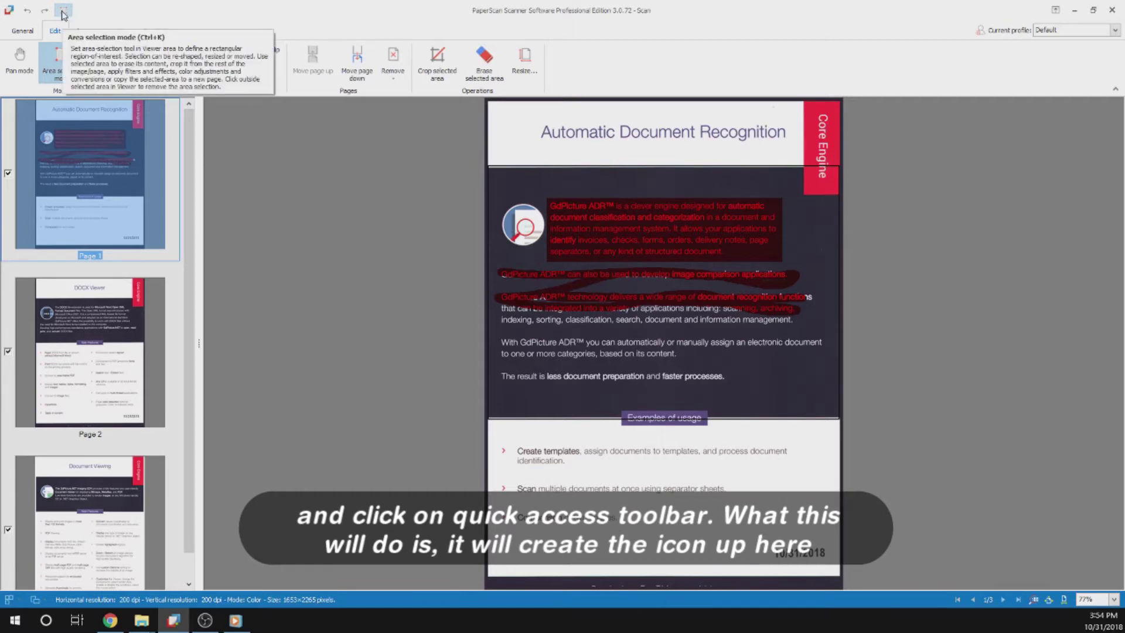
pyautogui.click(23, 32)
pyautogui.click(93, 34)
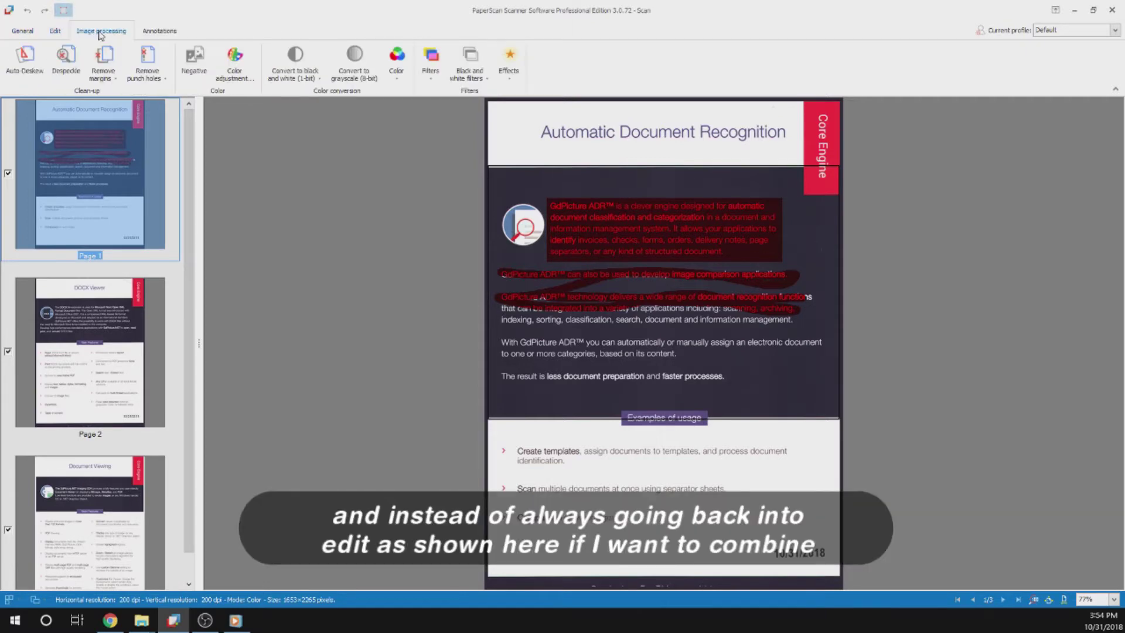
pyautogui.click(55, 31)
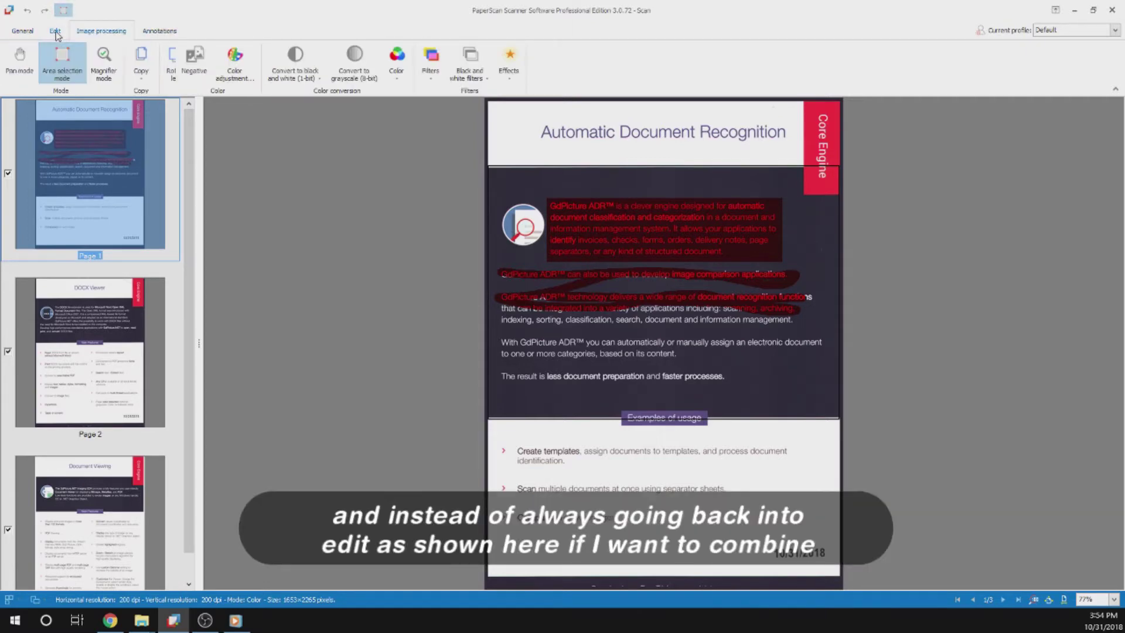
# From the Image processing tab, use the toolbar shortcut to select the Examples of usage items.
pyautogui.click(96, 30)
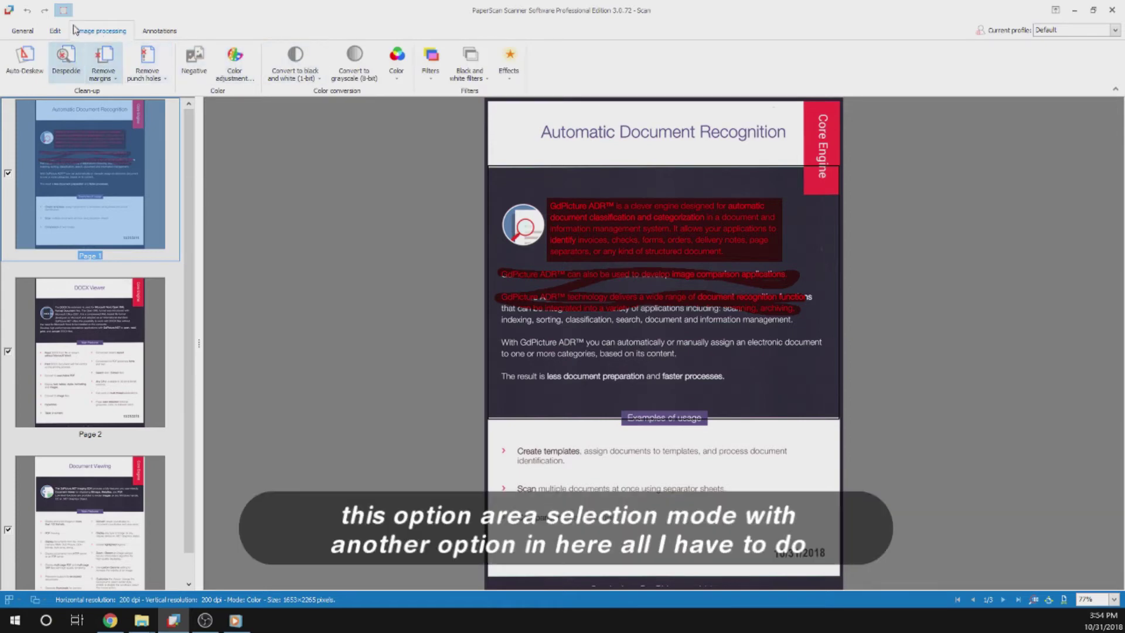
pyautogui.click(55, 31)
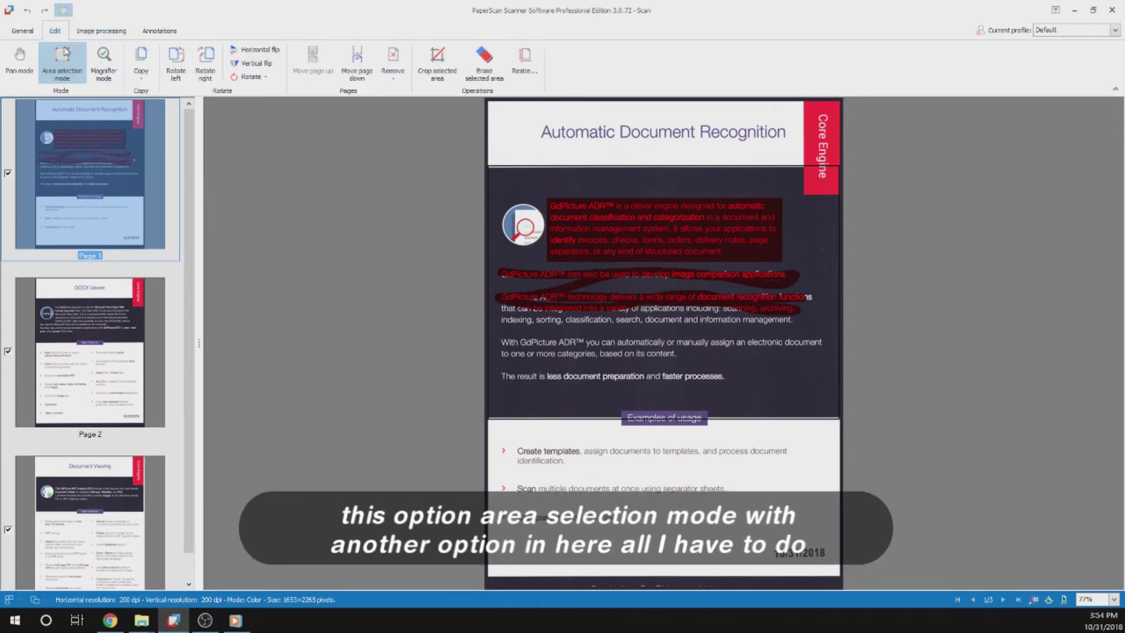
pyautogui.click(99, 33)
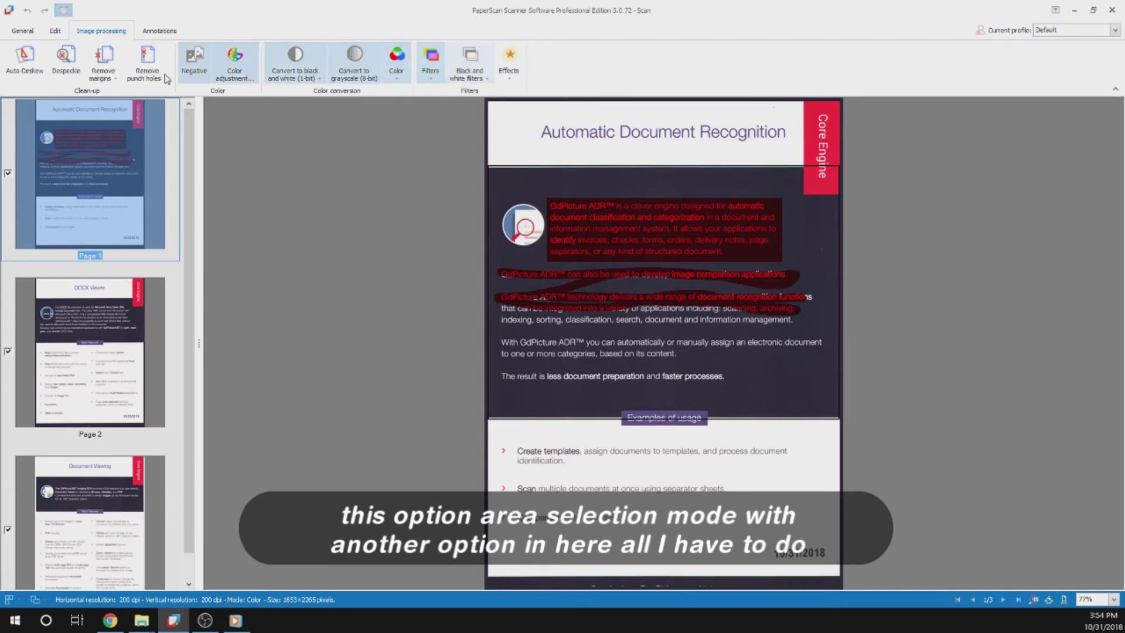
pyautogui.click(63, 11)
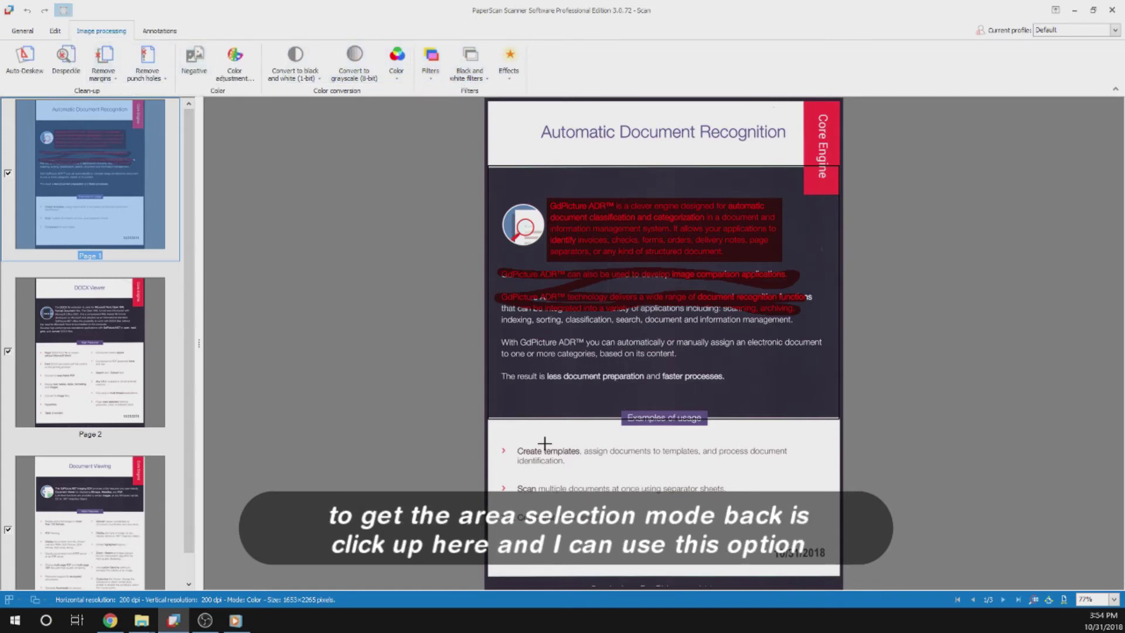
pyautogui.moveTo(505, 424); pyautogui.dragTo(789, 515)
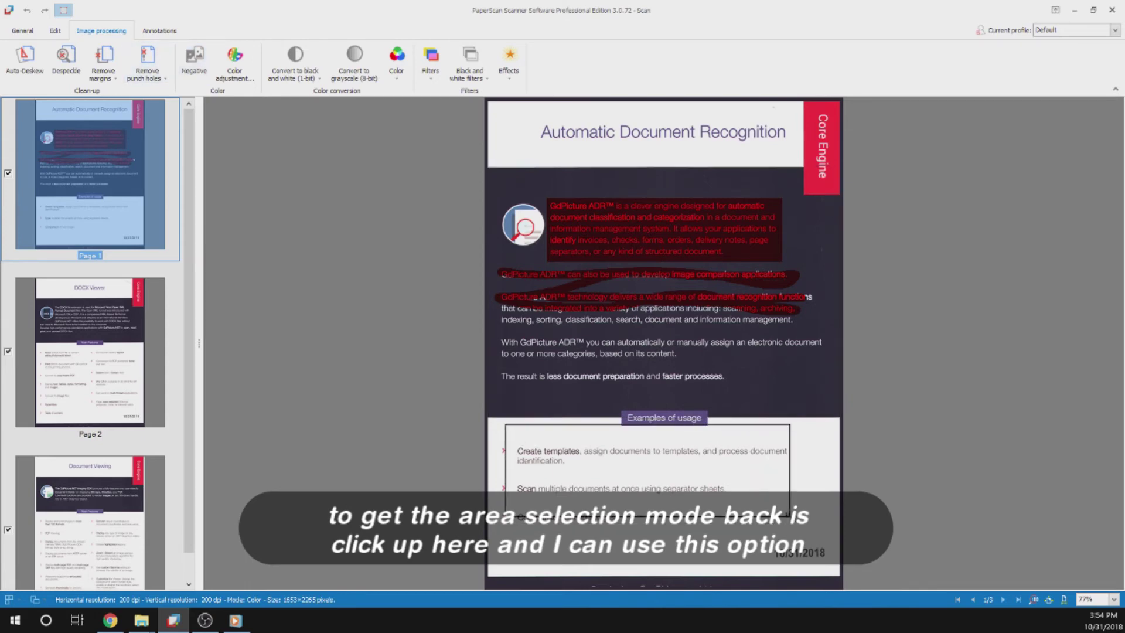